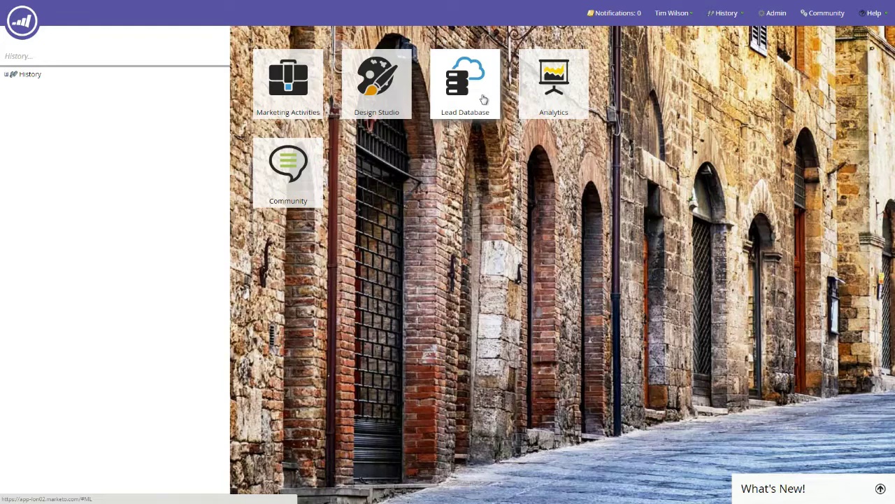
From the Lead Database, start a new smart list in the Group Smart Lists folder
left_click(483, 100)
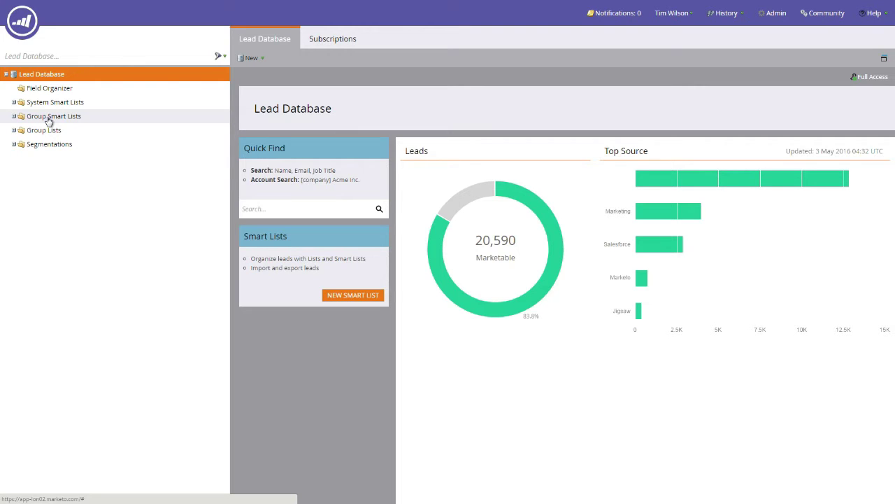
right_click(49, 120)
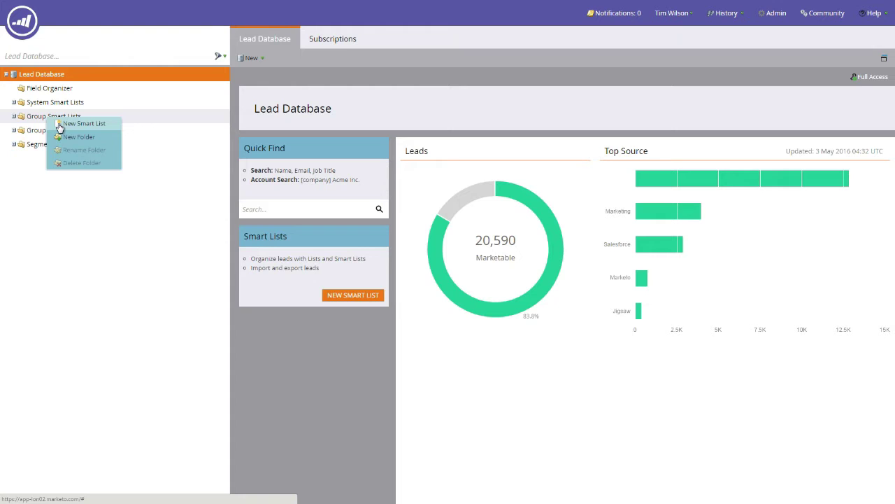
left_click(82, 124)
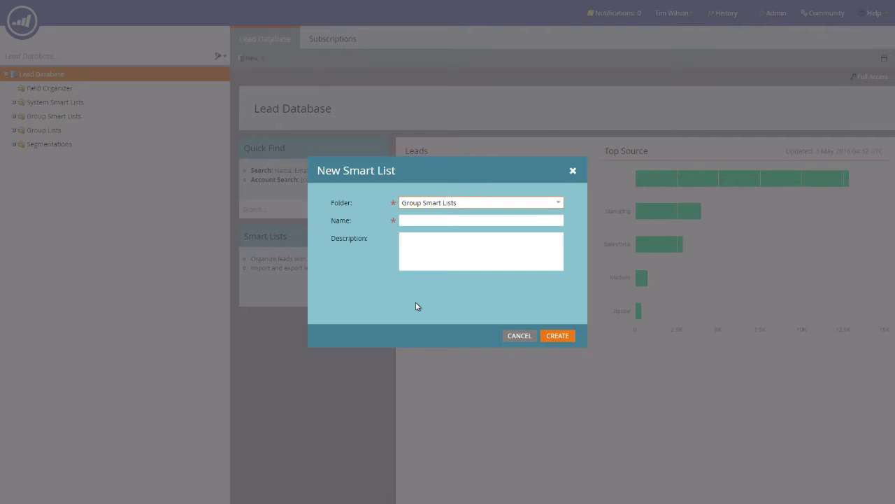
Name the new smart list 'Test Smart List' and create it
left_click(416, 219)
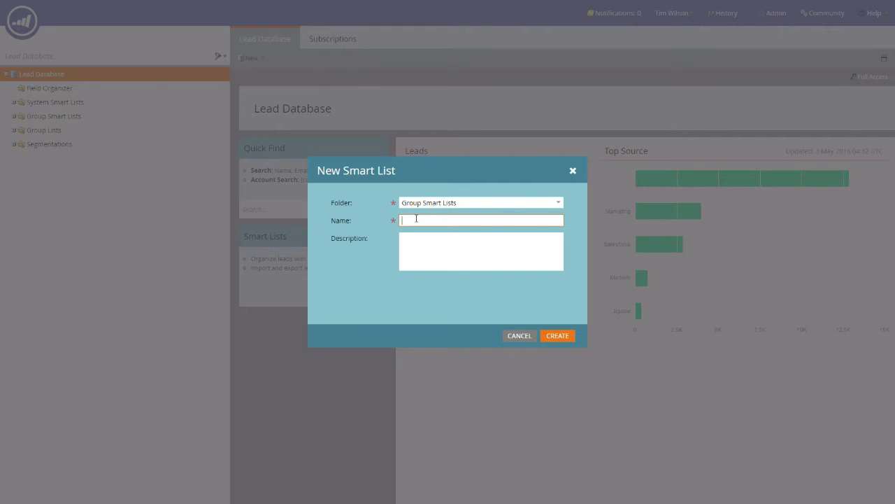
type("Test Smart List")
left_click(558, 337)
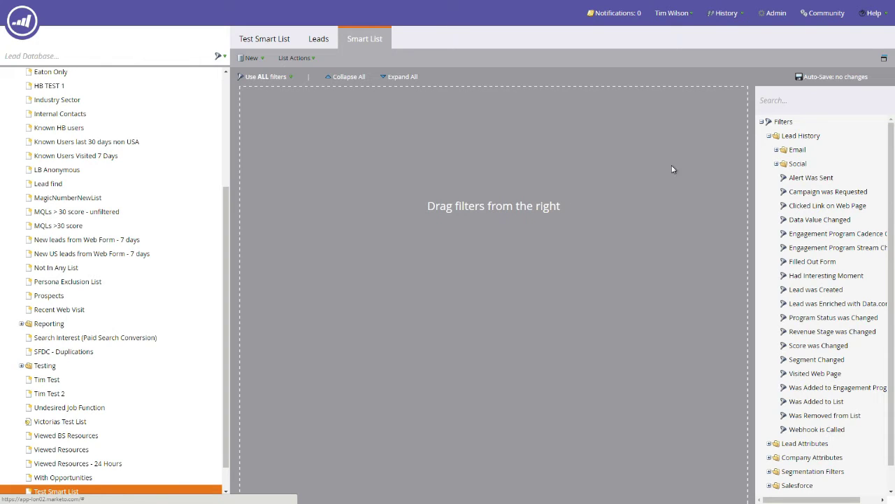
Search the filters for 'email address' and add the Email Address filter to the canvas
left_click(789, 101)
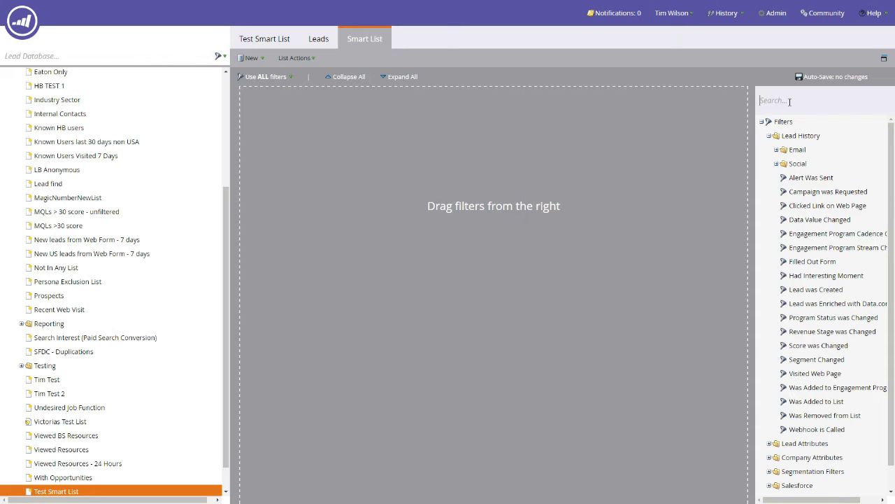
type("email address")
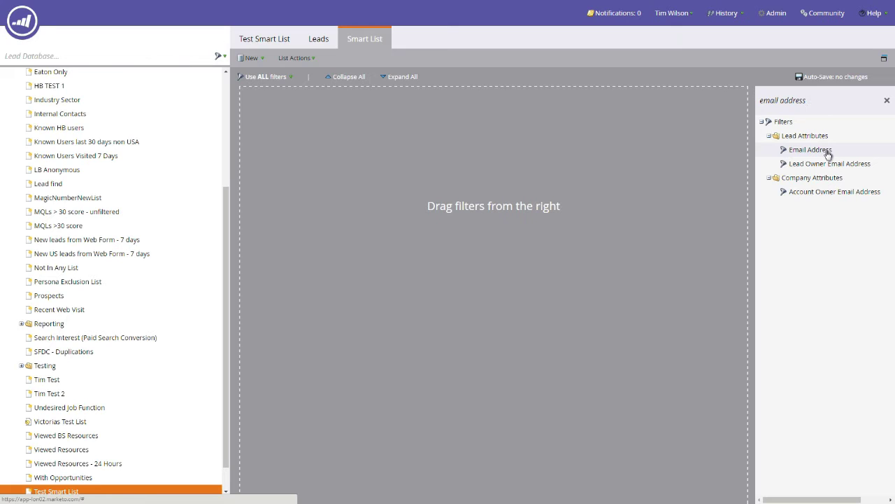
left_click_drag(828, 152, 430, 127)
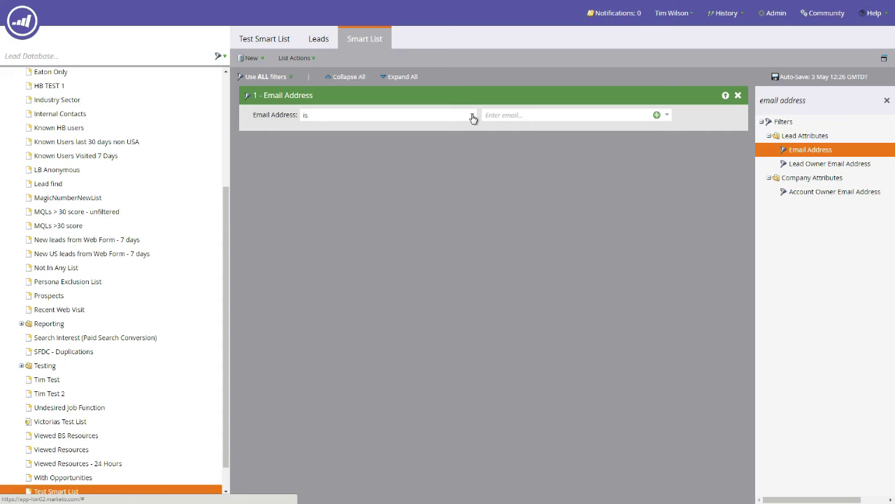
Enter a specific lbdga.com email address as the filter value and open the Multiple Value Chooser
left_click(523, 118)
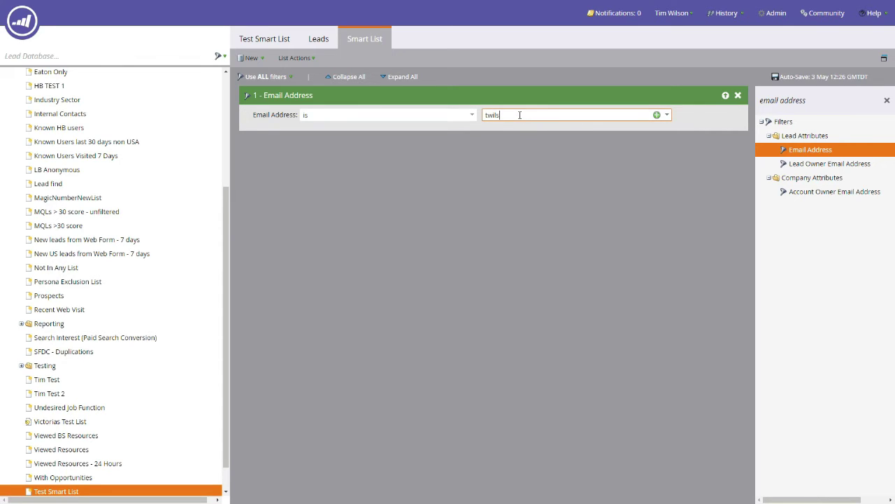
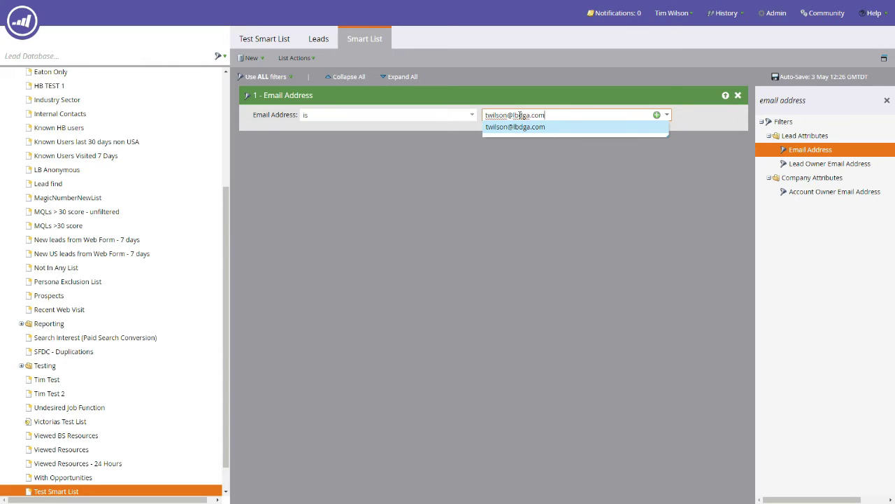
left_click(546, 154)
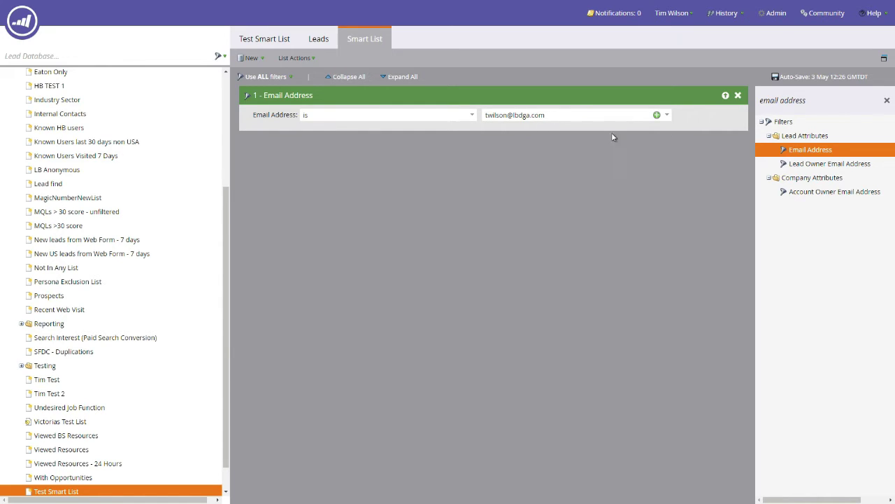
left_click(656, 116)
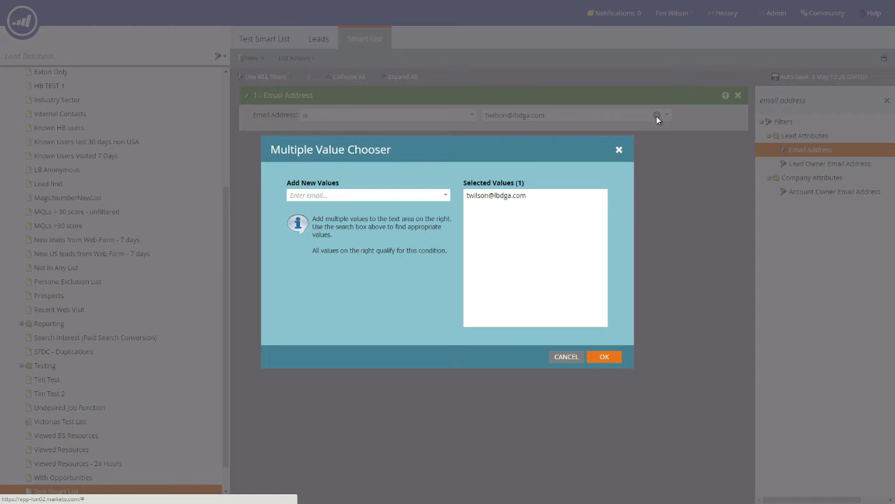
left_click(554, 196)
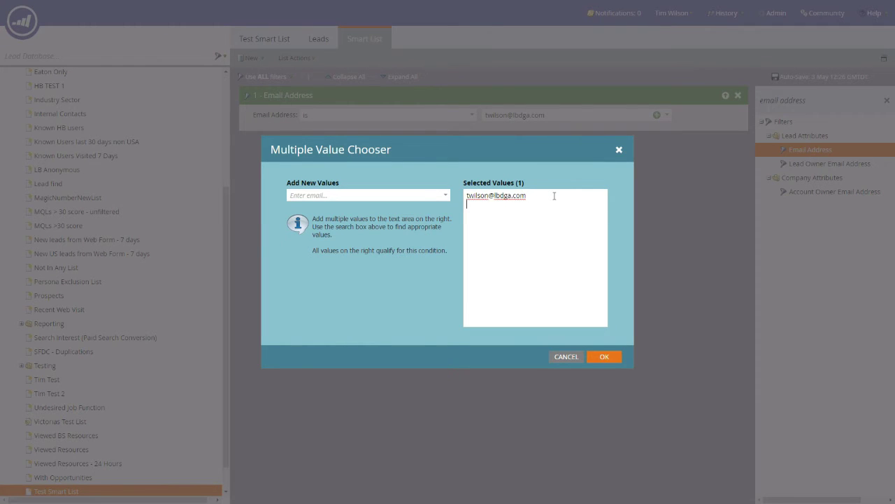
key("Return")
key("Return")
left_click(326, 196)
type("lb")
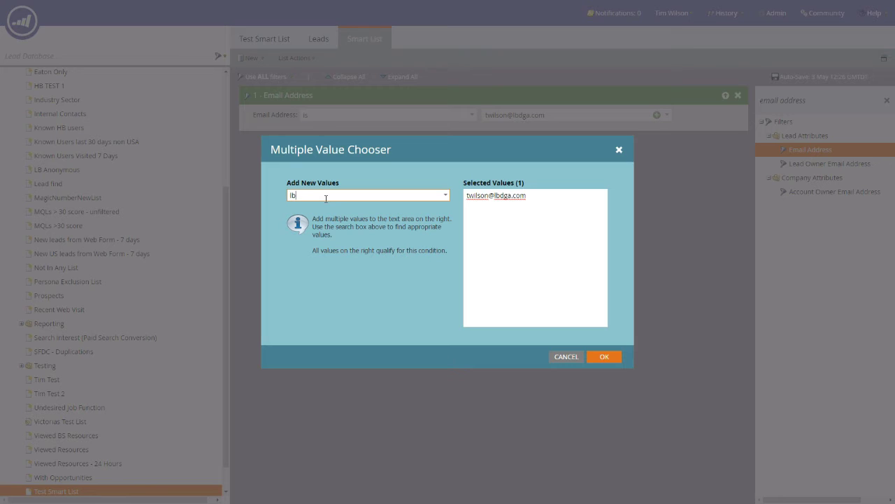
type("dga.com")
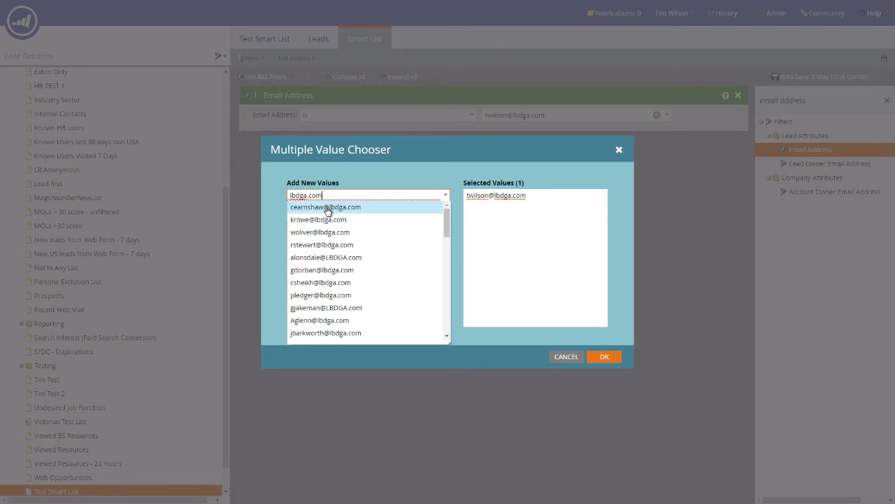
left_click(327, 208)
left_click(327, 207)
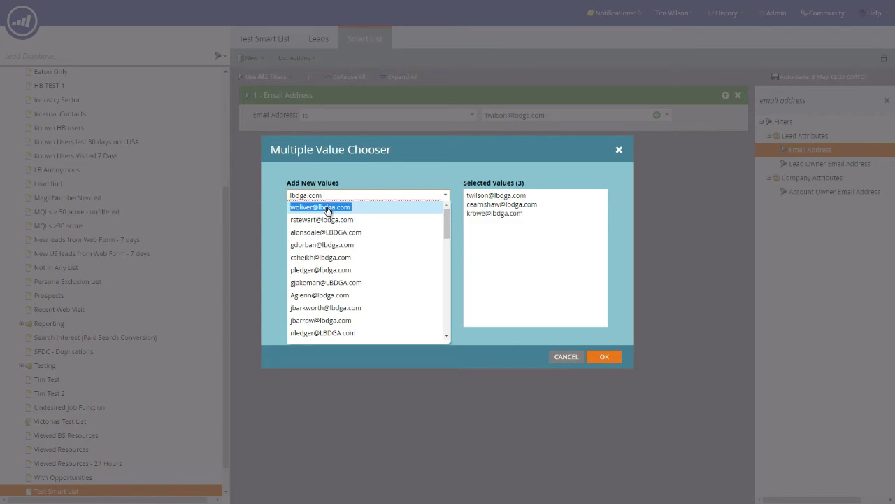
left_click(327, 208)
left_click(327, 208)
left_click(326, 208)
left_click(327, 208)
left_click(326, 207)
left_click(327, 207)
left_click(327, 207)
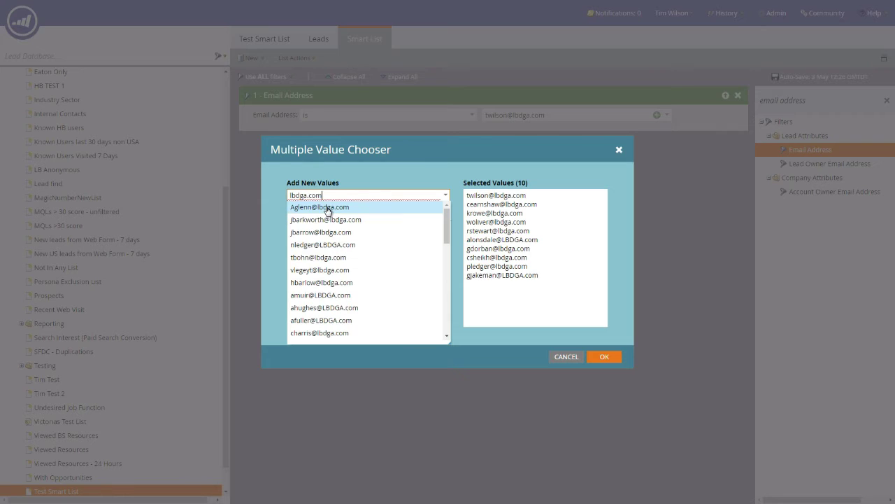
left_click(567, 357)
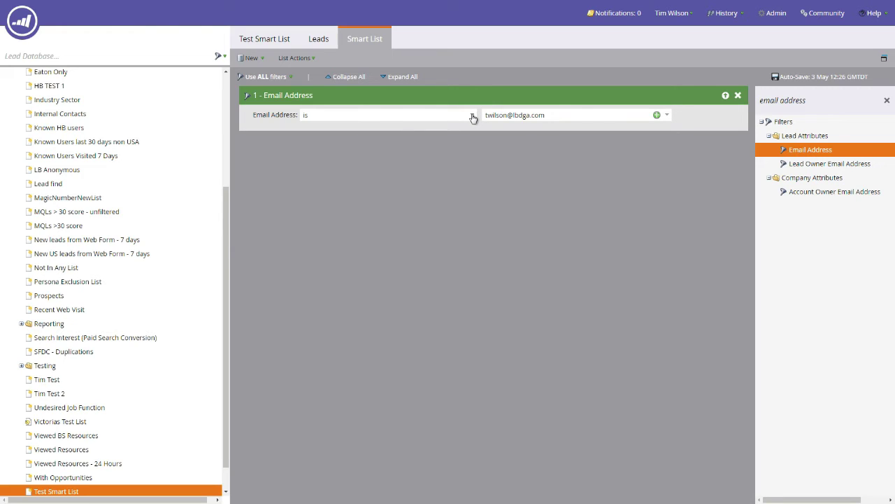
left_click(473, 116)
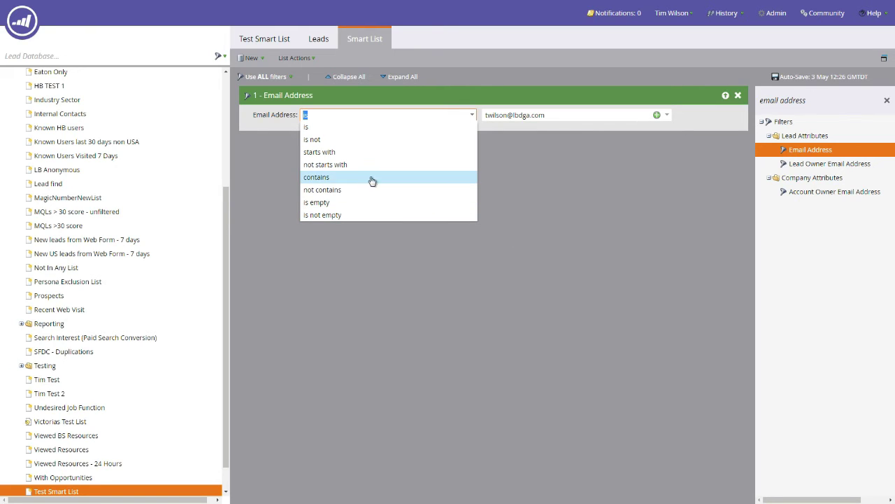
left_click(322, 179)
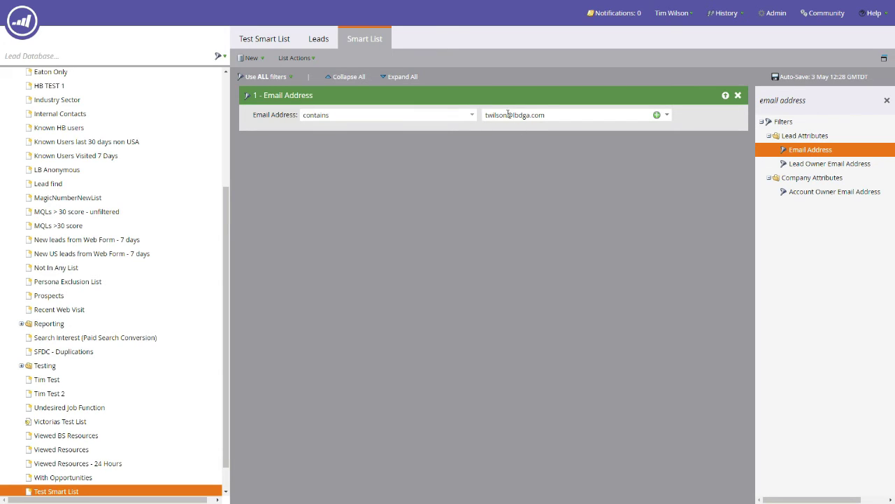
left_click_drag(509, 115, 469, 125)
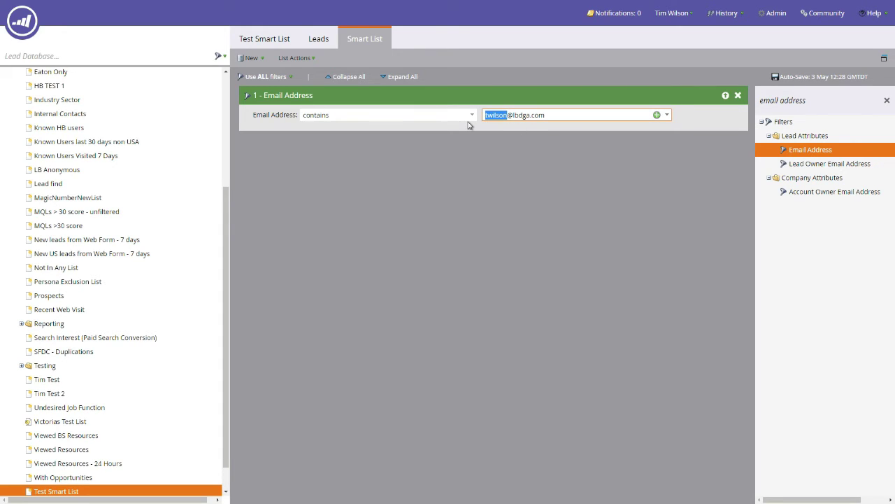
key("BackSpace")
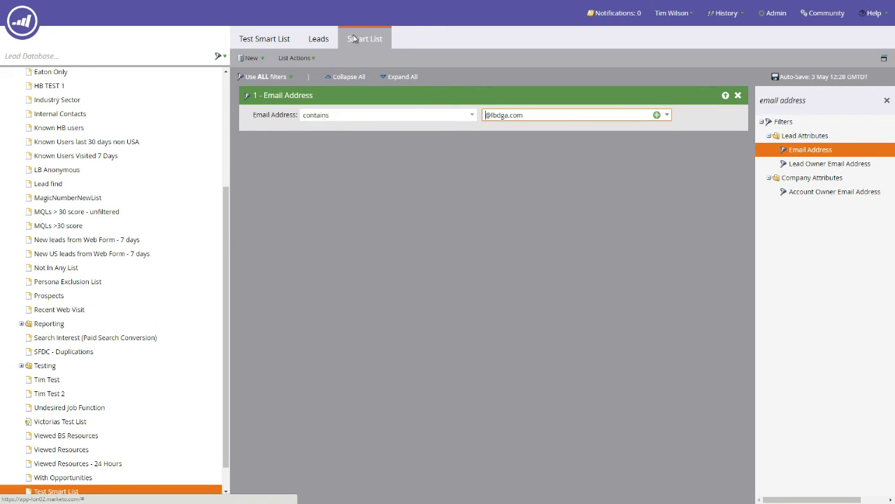
left_click(319, 40)
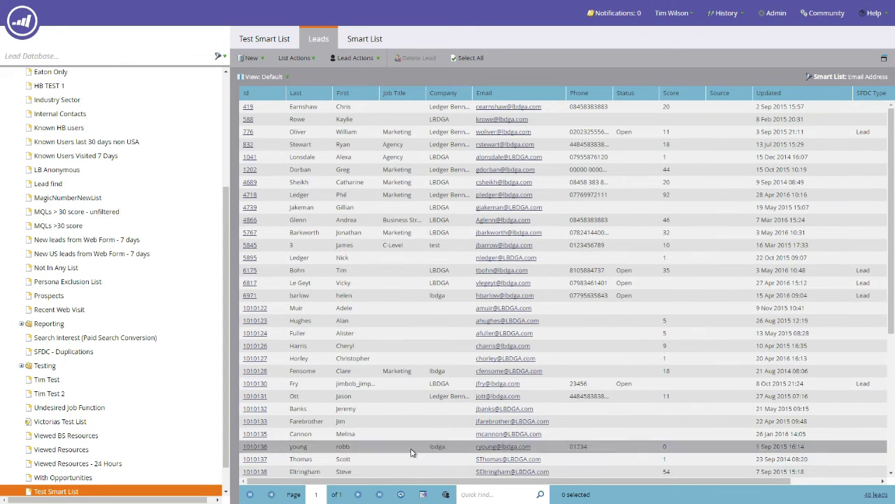
left_click(364, 38)
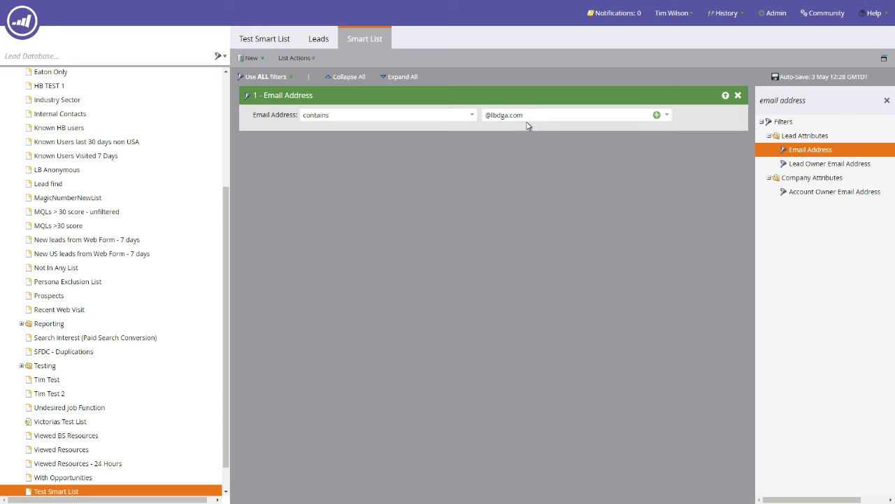
left_click(886, 102)
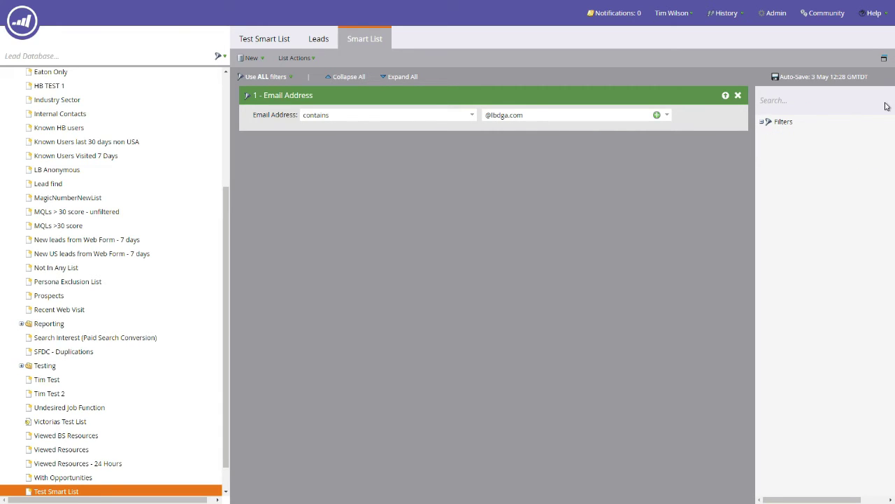
Search the filters for 'opened' and add Opened Email as the second filter
type("o")
key("BackSpace")
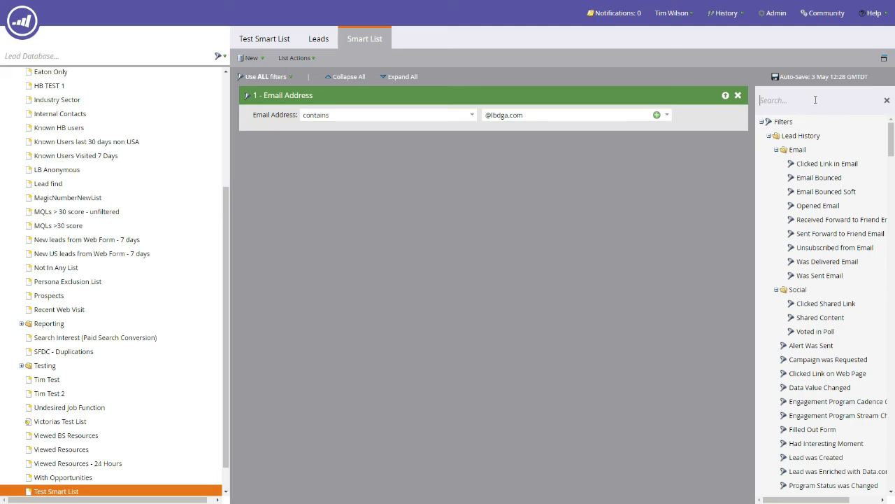
type("opened")
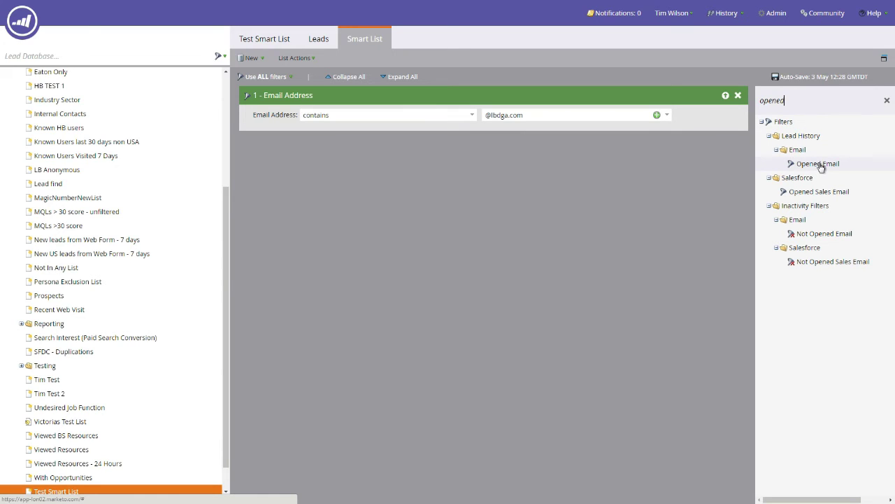
left_click_drag(819, 165, 278, 161)
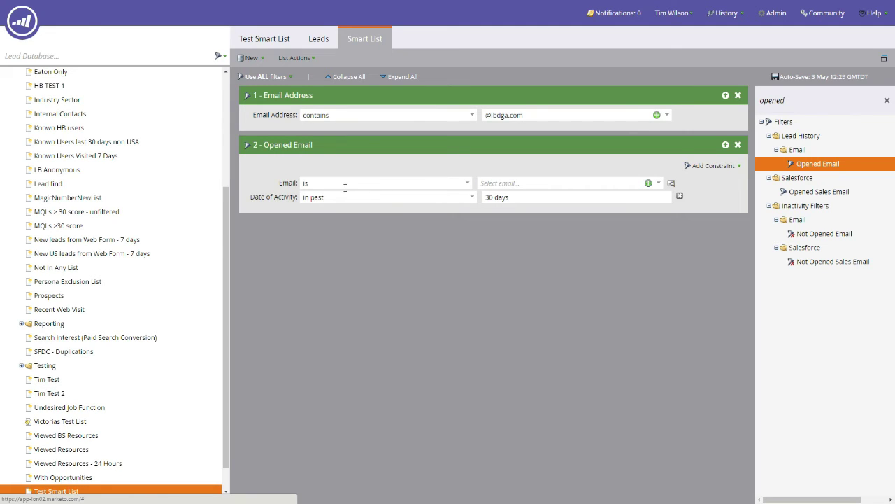
Set Opened Email to 'is any', drop the Date of Activity limit, and view the 46 leads
left_click(468, 182)
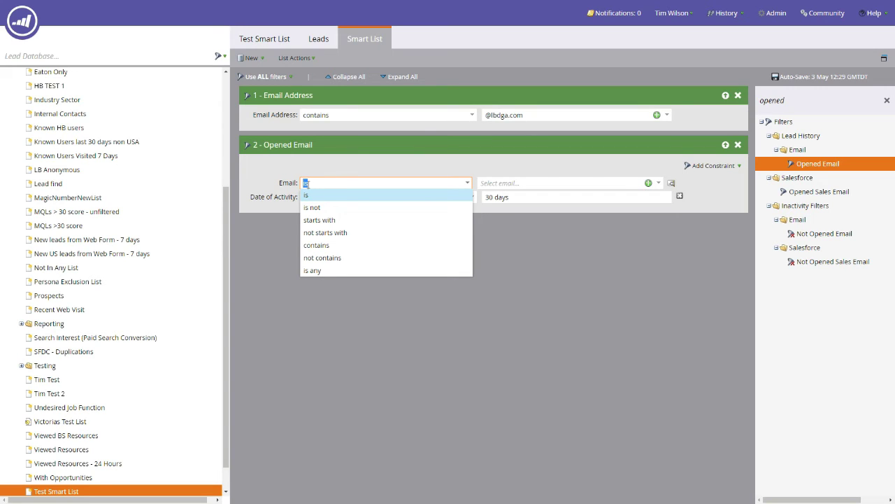
left_click(326, 270)
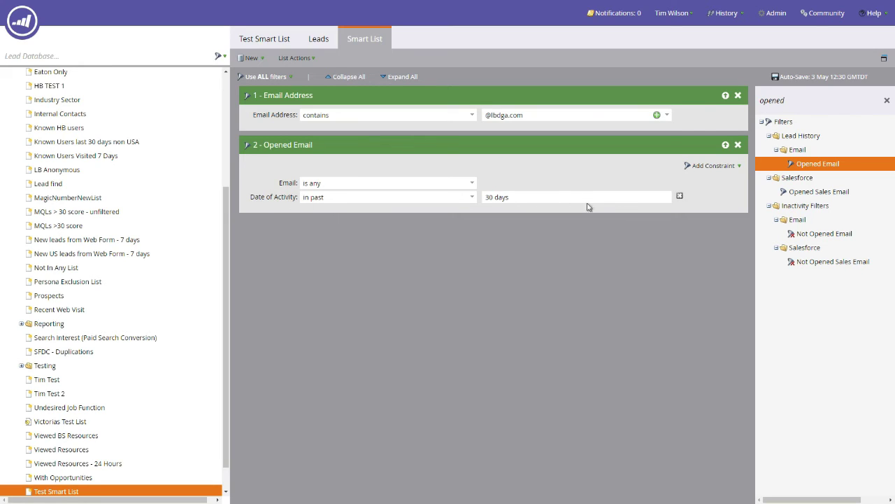
left_click(679, 198)
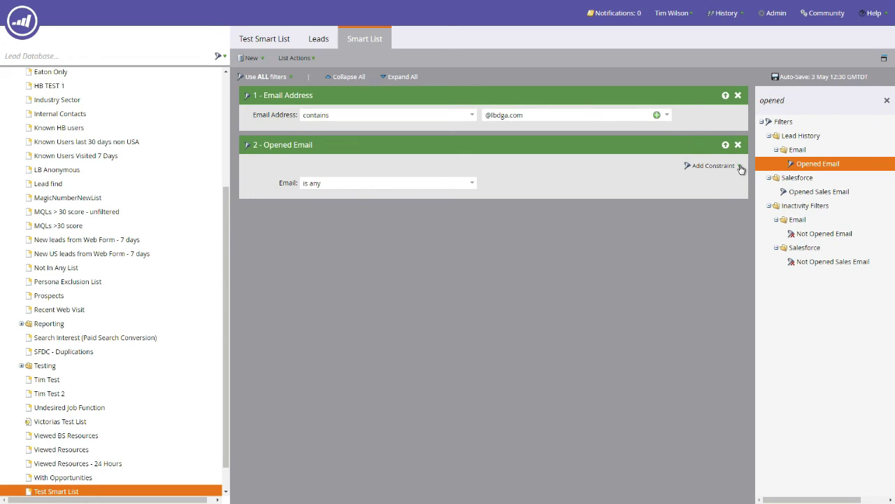
left_click(740, 166)
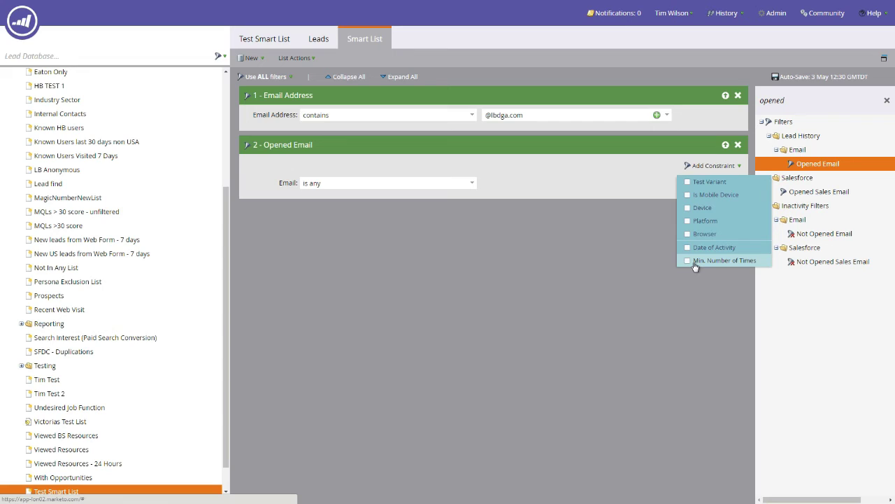
left_click(611, 246)
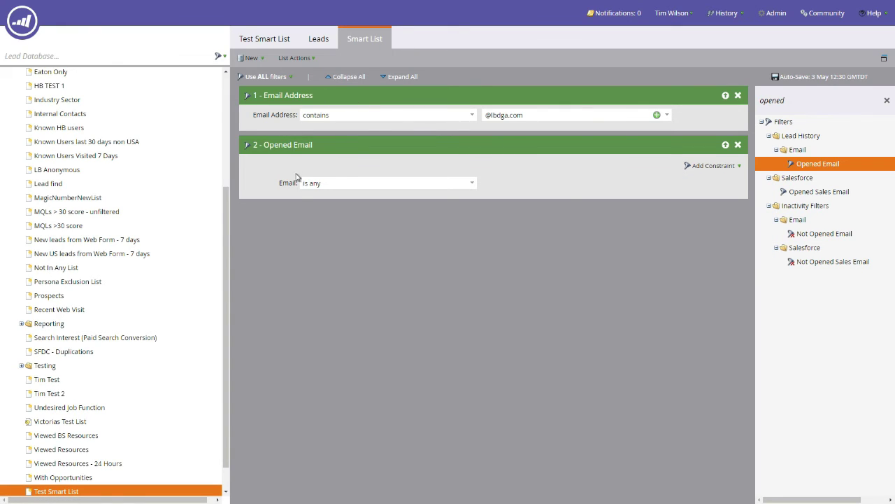
left_click(318, 40)
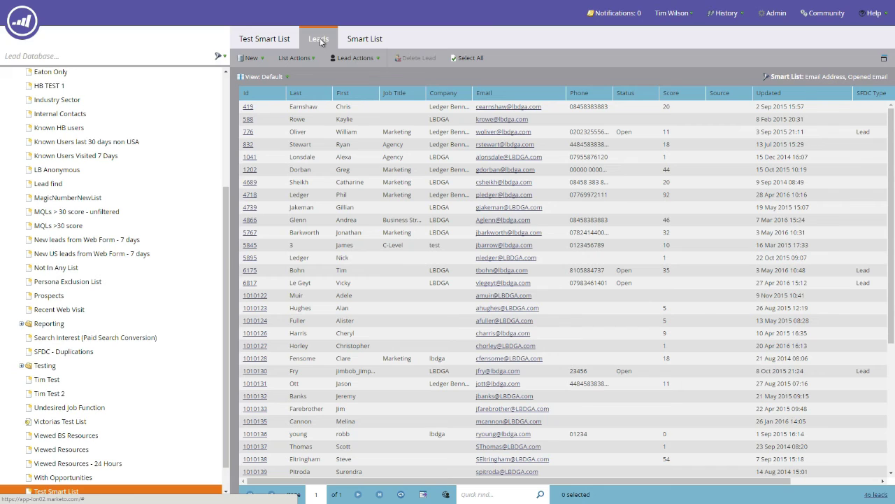
Return to the Smart List tab, leaving the filter logic at 'Use ALL filters'
left_click(363, 40)
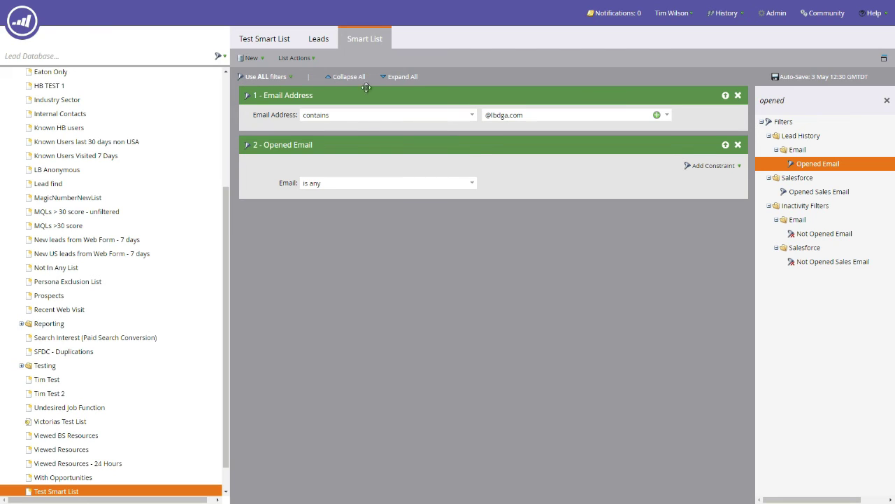
left_click(291, 77)
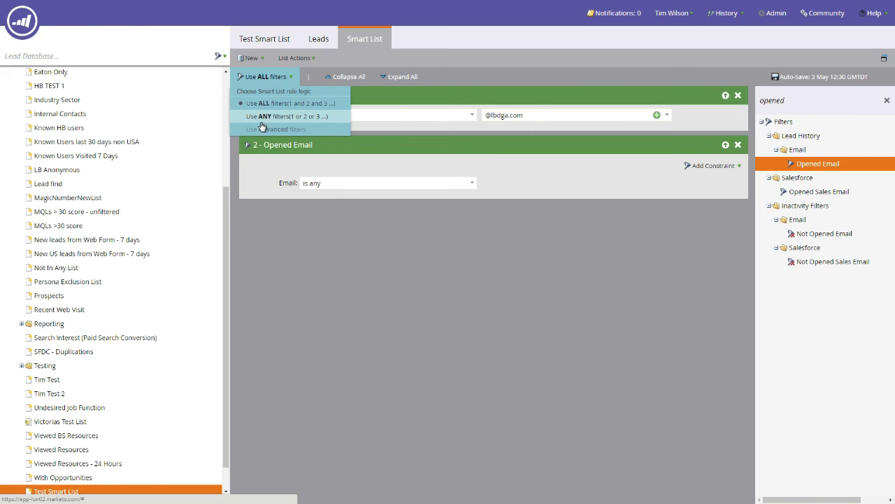
left_click(416, 291)
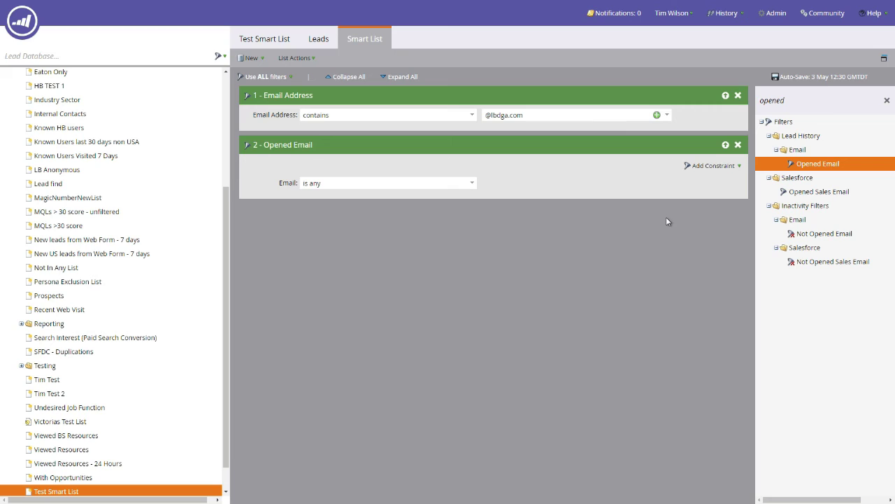
Search 'clicked', add Clicked Link in Email as filter 3, set to 'is any' without date limit
left_click(886, 101)
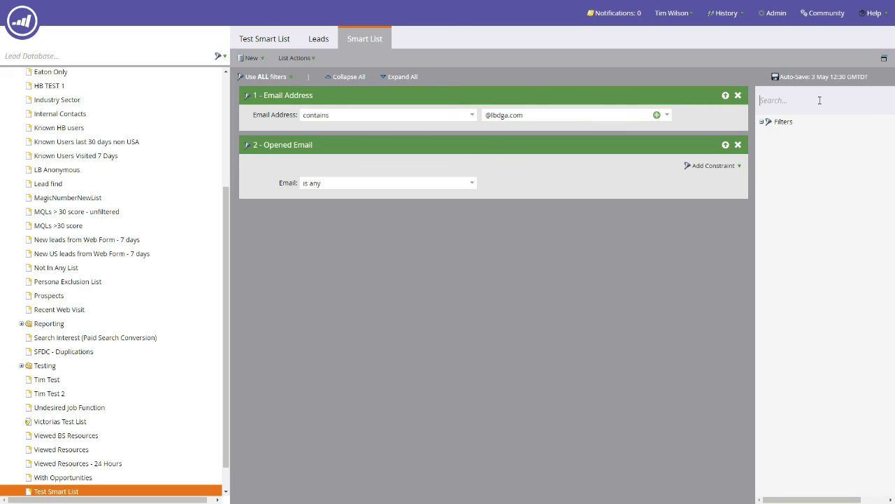
left_click(819, 100)
type("clicked")
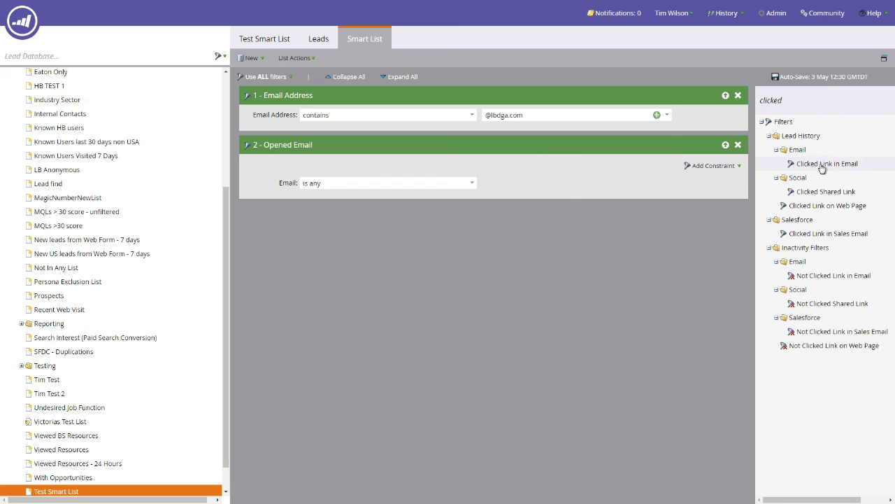
left_click_drag(824, 167, 444, 228)
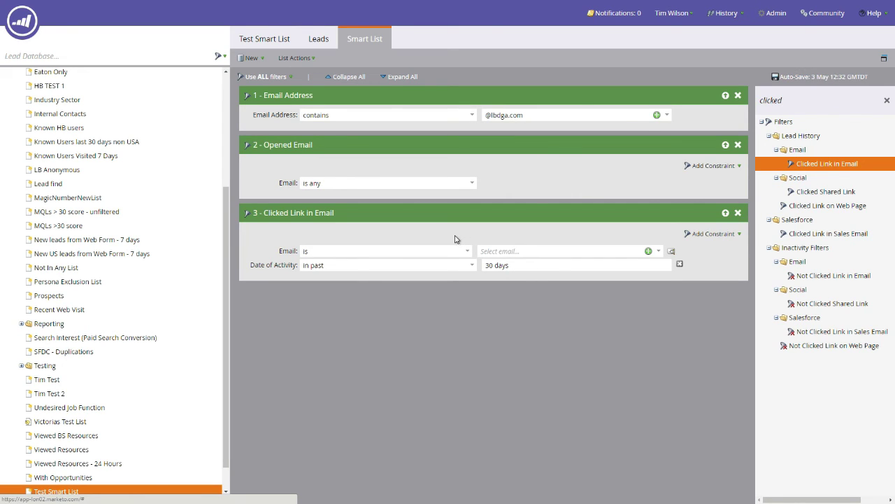
left_click(467, 251)
left_click(329, 340)
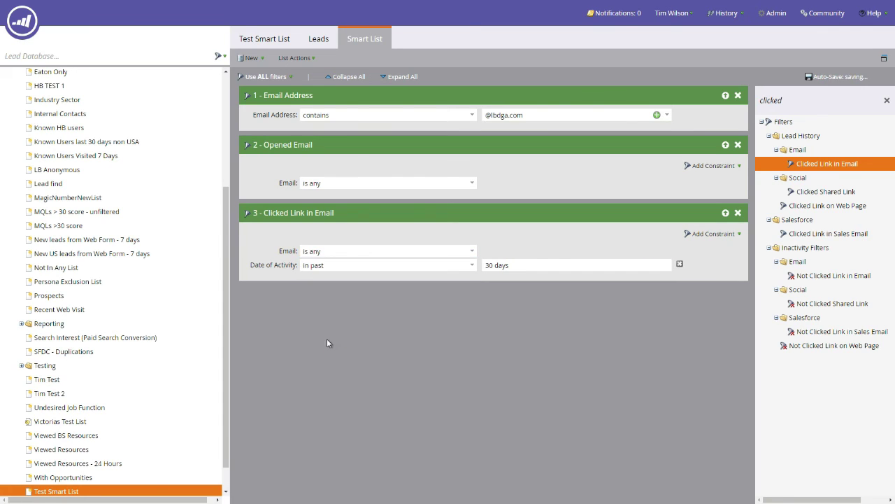
left_click(679, 264)
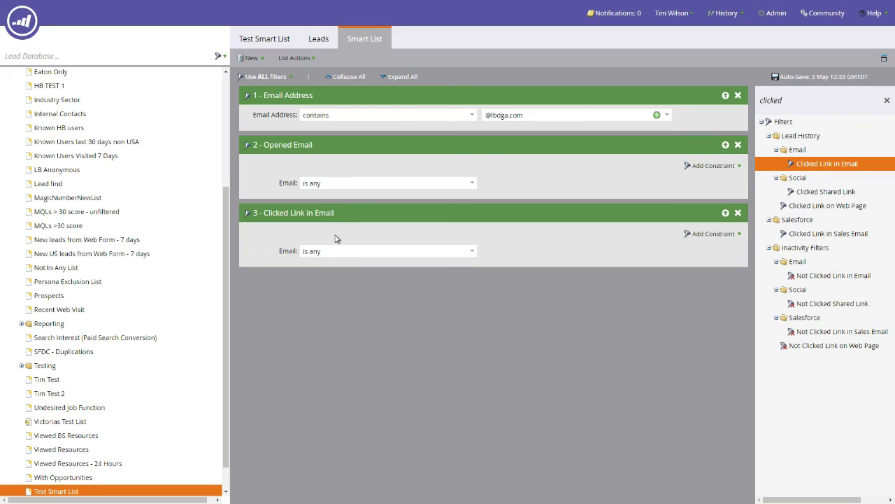
Switch to advanced filter logic and change the 'and' before filter 3 to 'or'
left_click(290, 78)
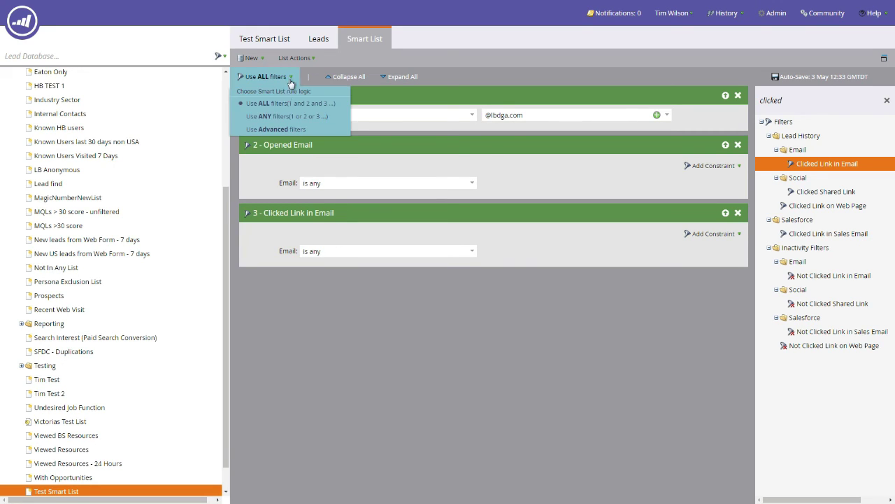
left_click(295, 130)
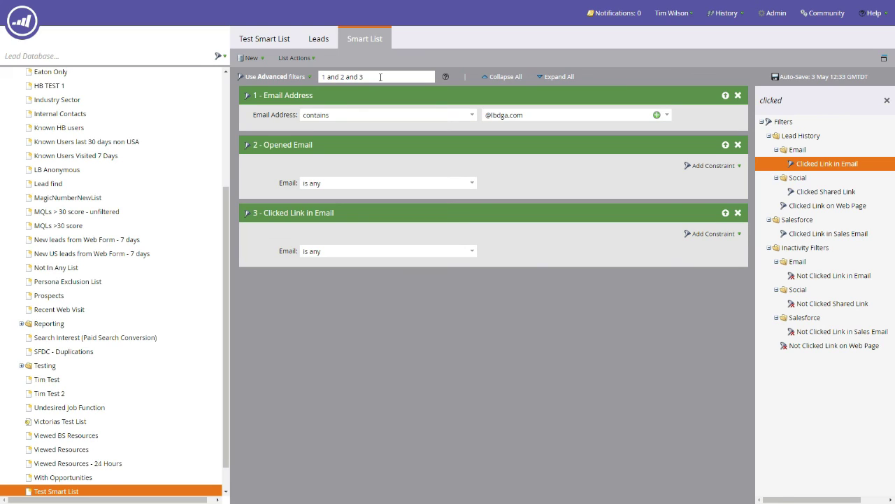
left_click(365, 78)
left_click_drag(358, 77, 345, 76)
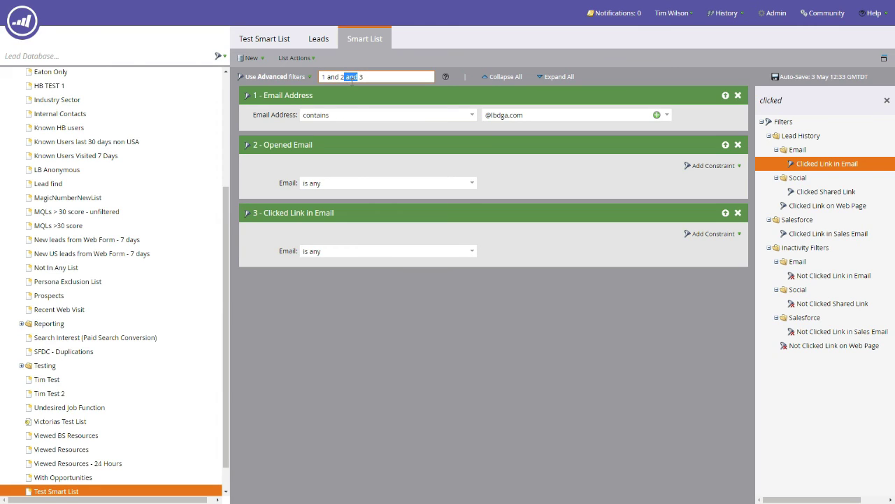
type("or")
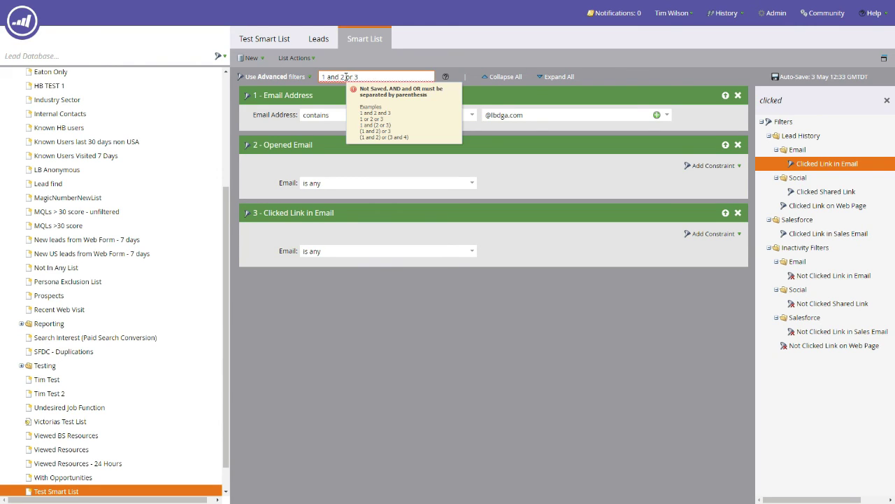
Bracket filters 1 and 2 so the logic reads (1 and 2) or 3, then view the summary
left_click(341, 79)
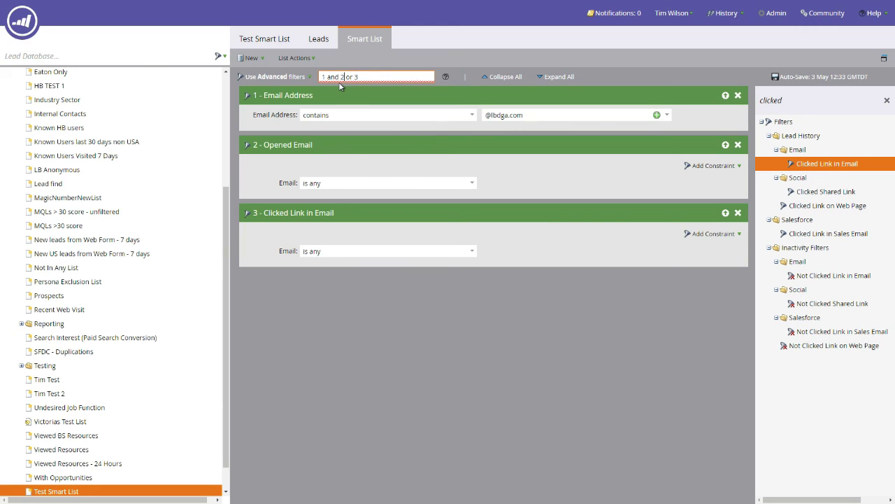
type(")")
key("Home")
type("(")
left_click(288, 76)
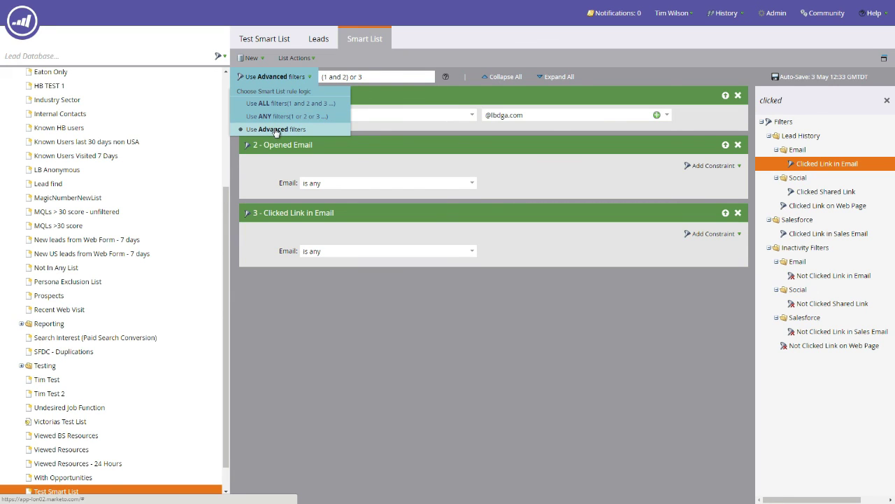
left_click(293, 42)
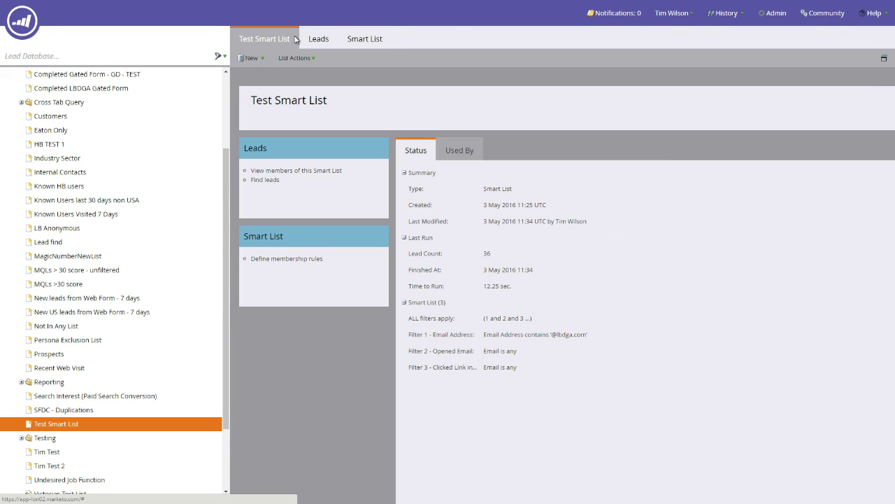